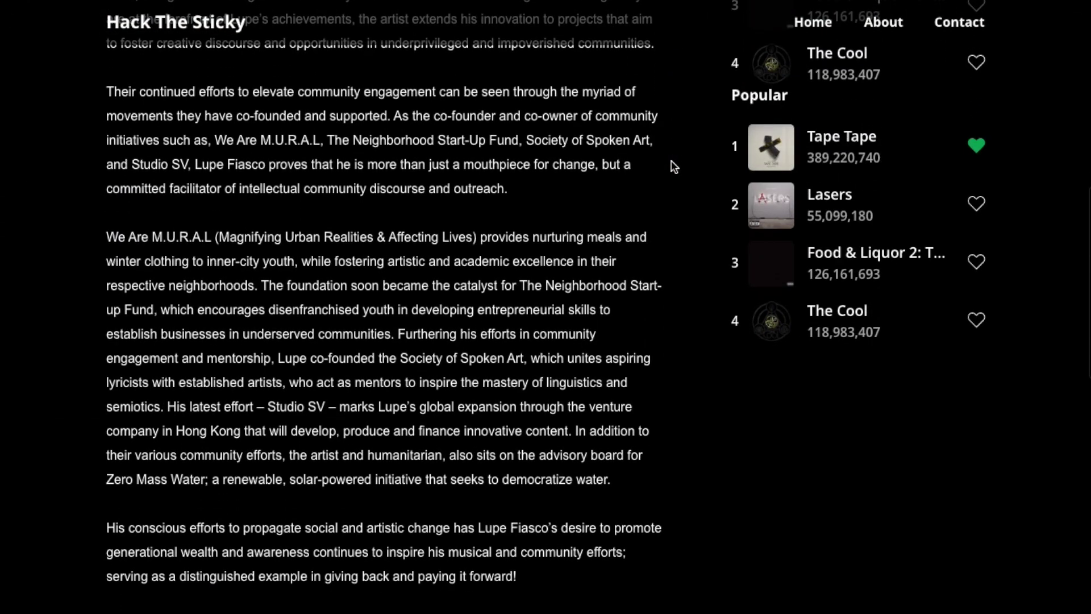
scroll(673, 166, "down", 7)
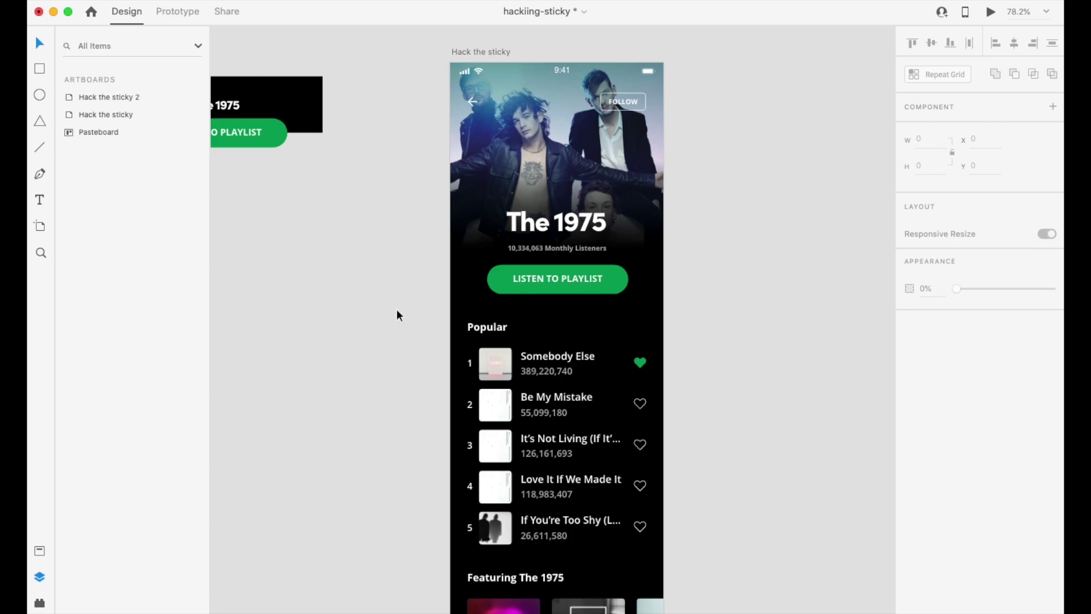
Move the black The 1975 header to the artboard top, send it to back, and fix its position.
scroll(417, 292, "left", 10)
scroll(417, 293, "up", 3)
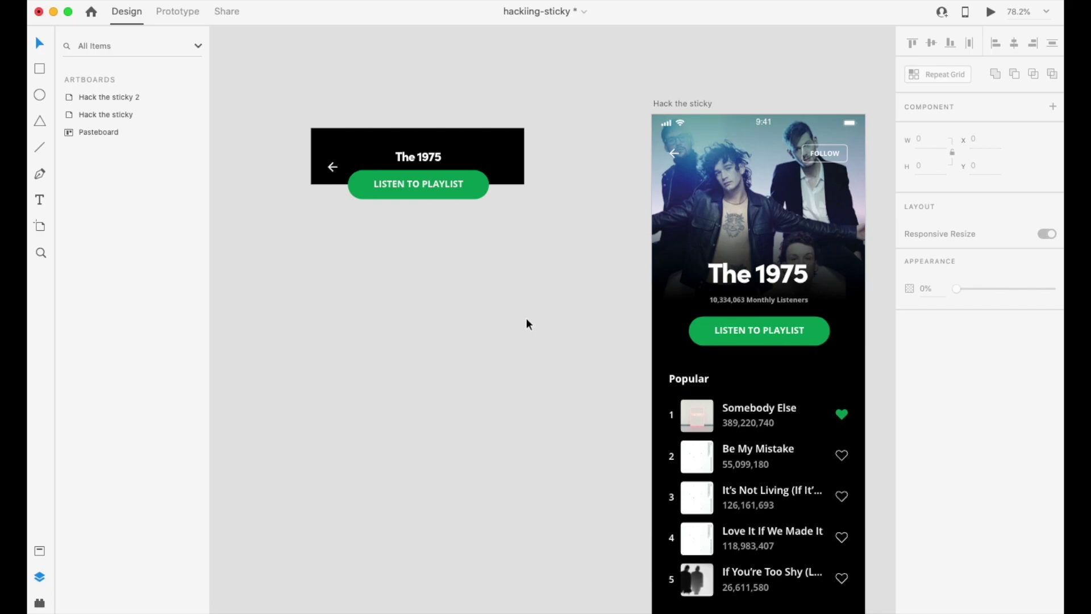
left_click_drag(449, 159, 789, 145)
right_click(785, 142)
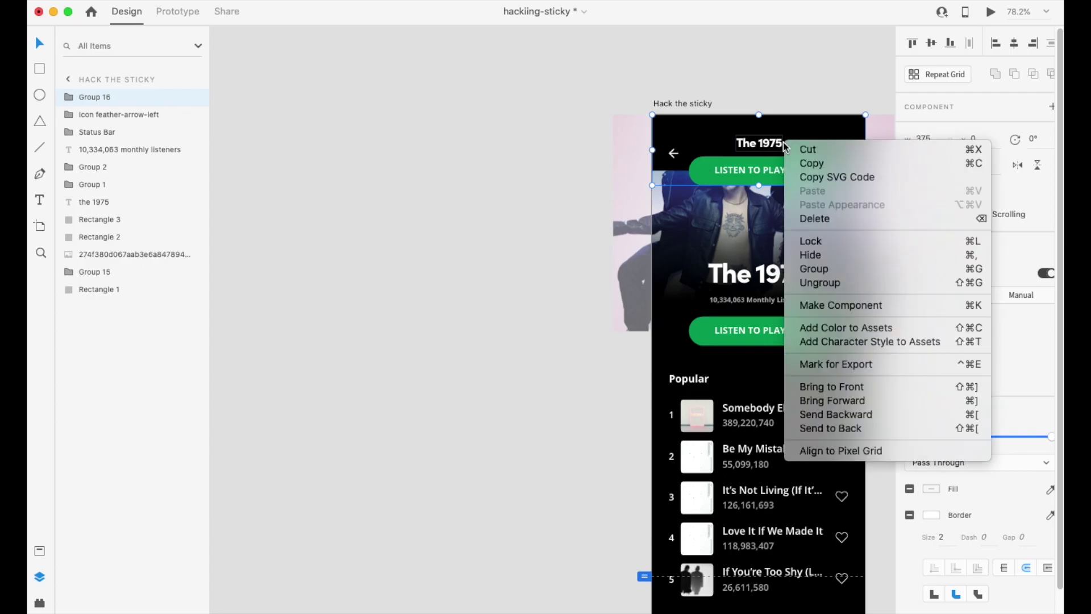
left_click(831, 428)
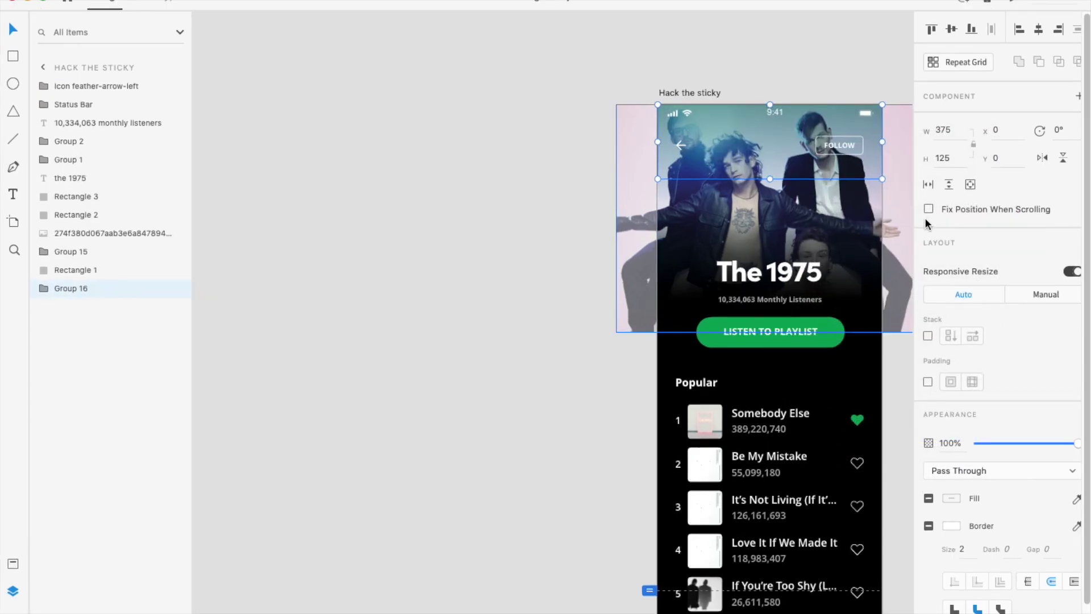
left_click(925, 211)
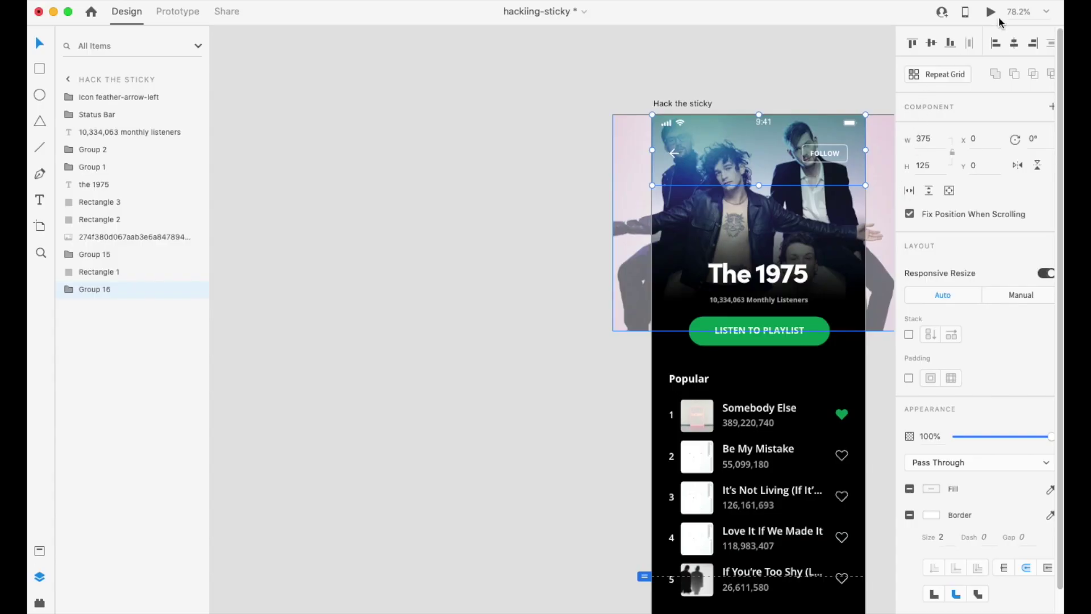
Preview the mobile artist page, scroll its content, then close the preview.
left_click(992, 12)
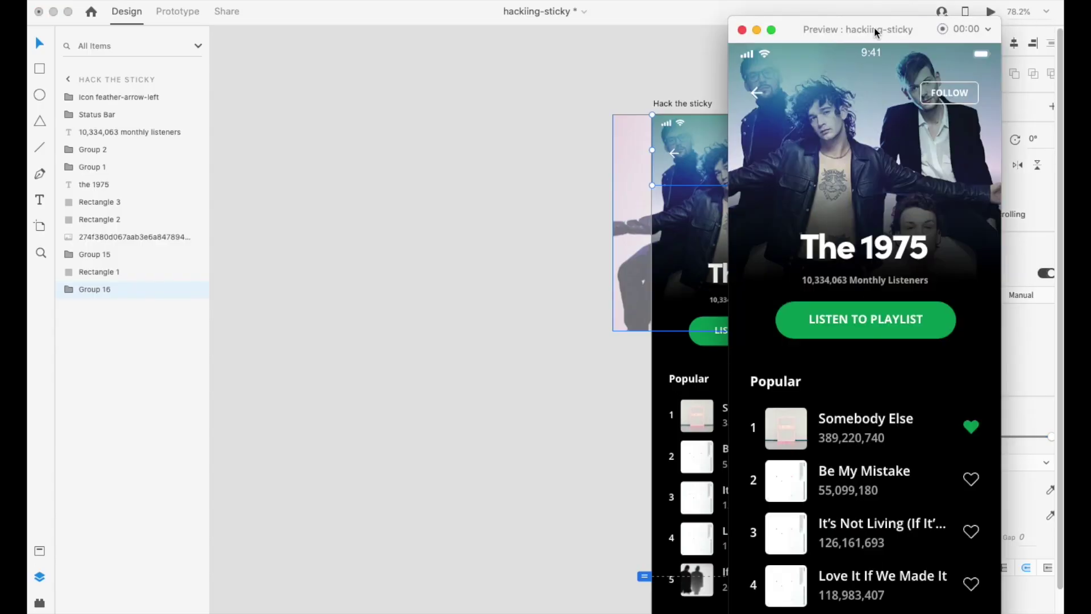
left_click_drag(875, 31, 560, 12)
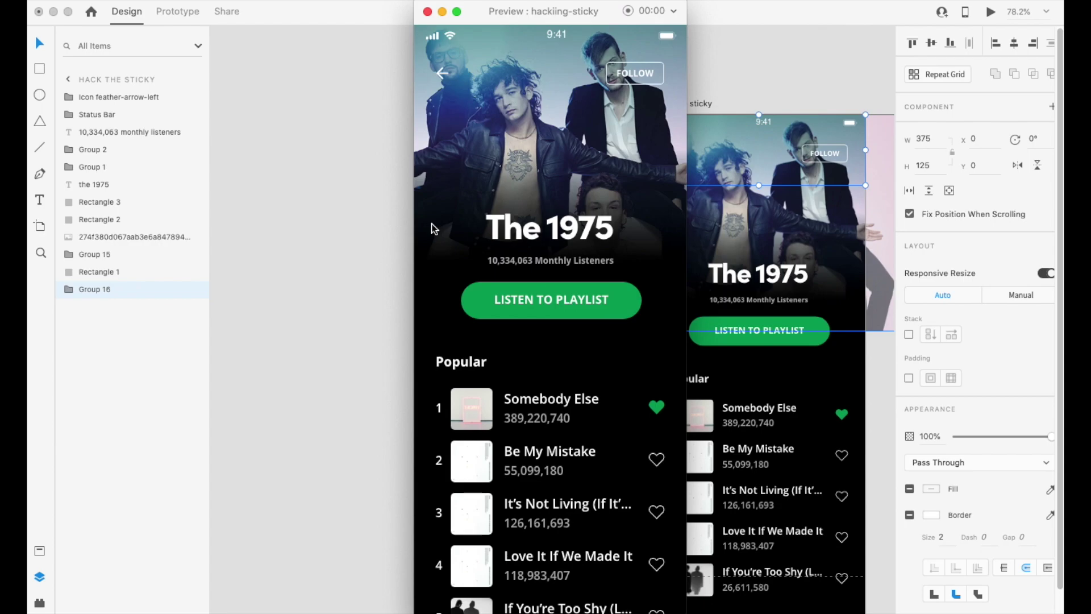
scroll(433, 228, "down", 15)
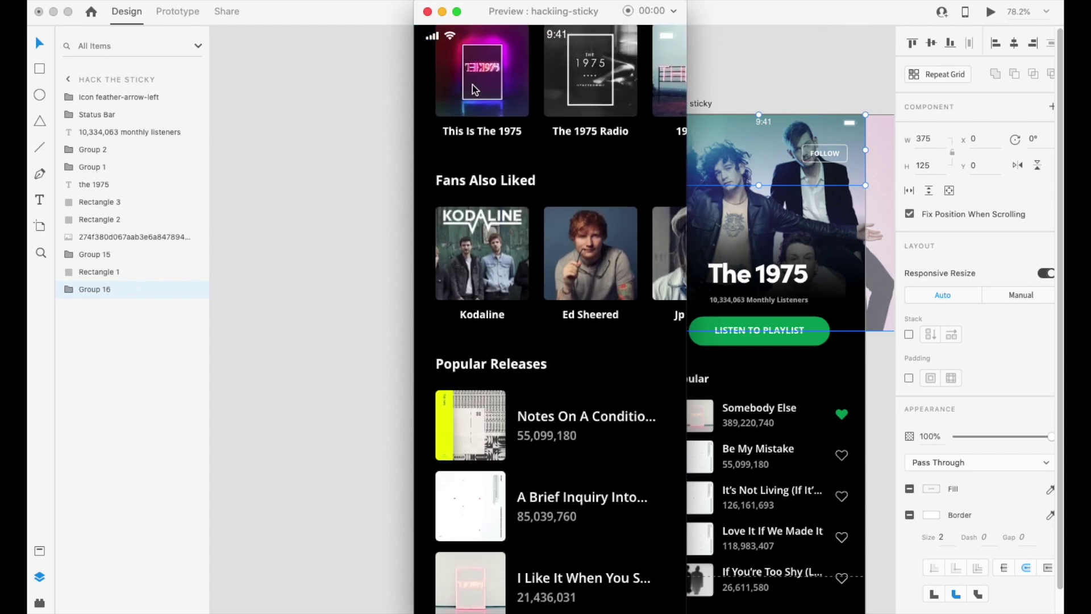
left_click(427, 13)
Select Group 15 together with Rectangle 1 and send both to the back of the Hack the sticky artboard.
left_click(519, 288)
left_click_drag(519, 287, 264, 294)
scroll(264, 293, "down", 8)
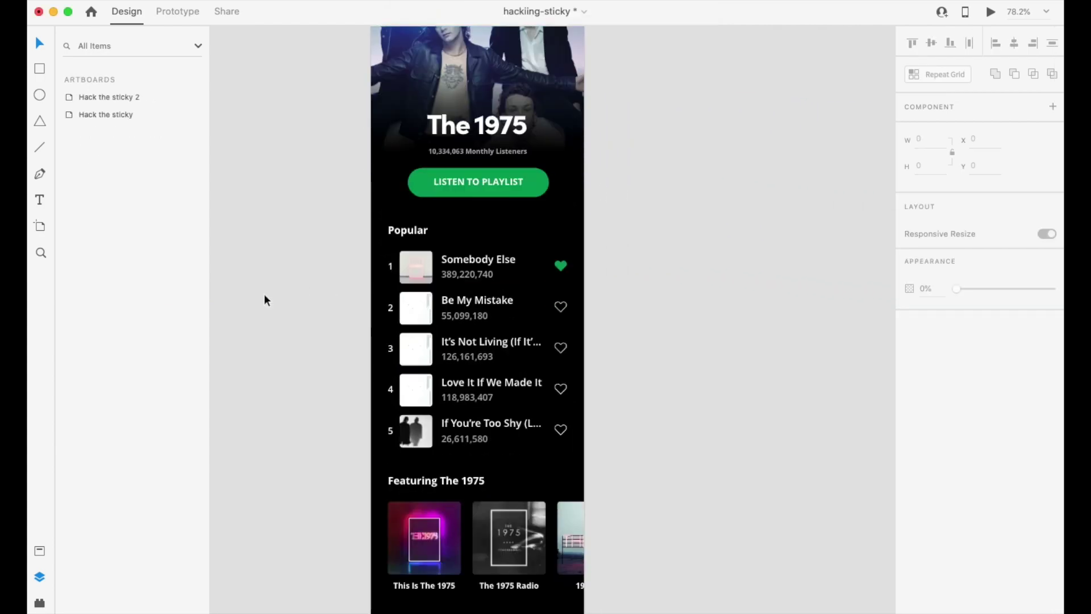
left_click(417, 153)
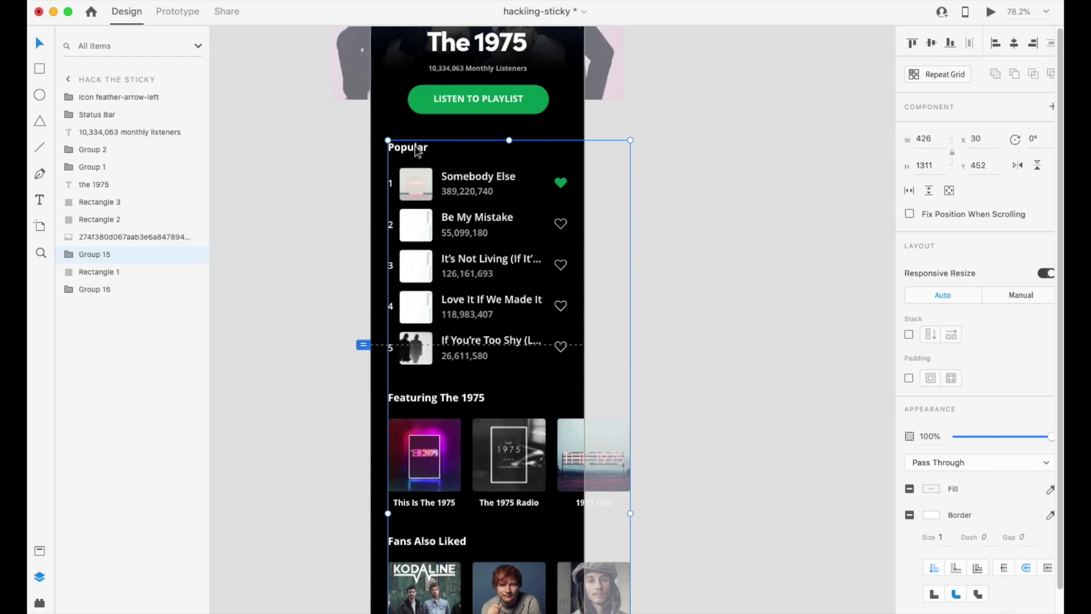
left_click(377, 160, "shift")
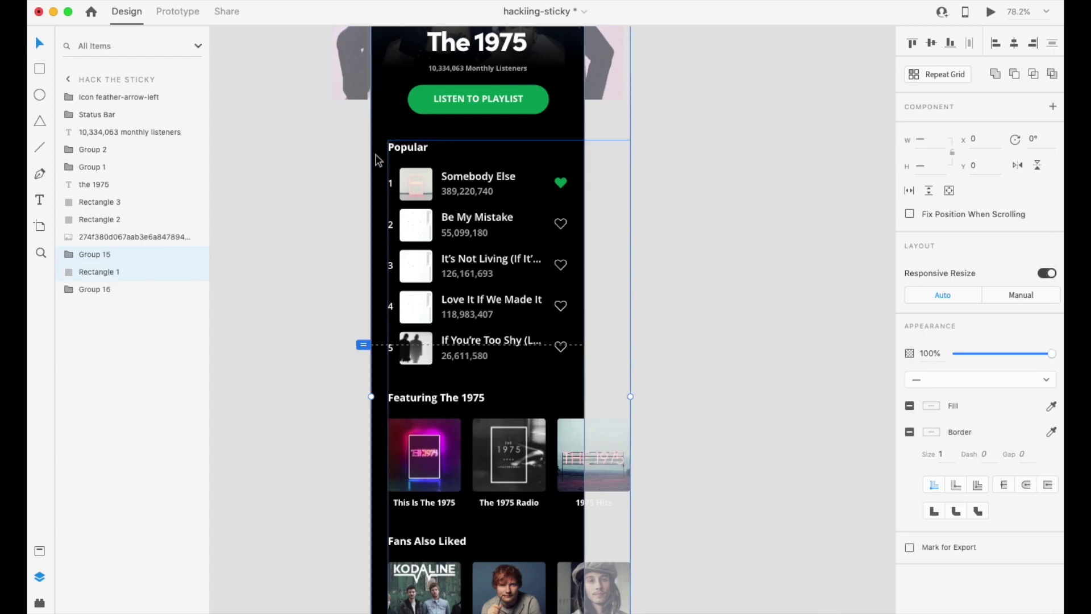
right_click(376, 156)
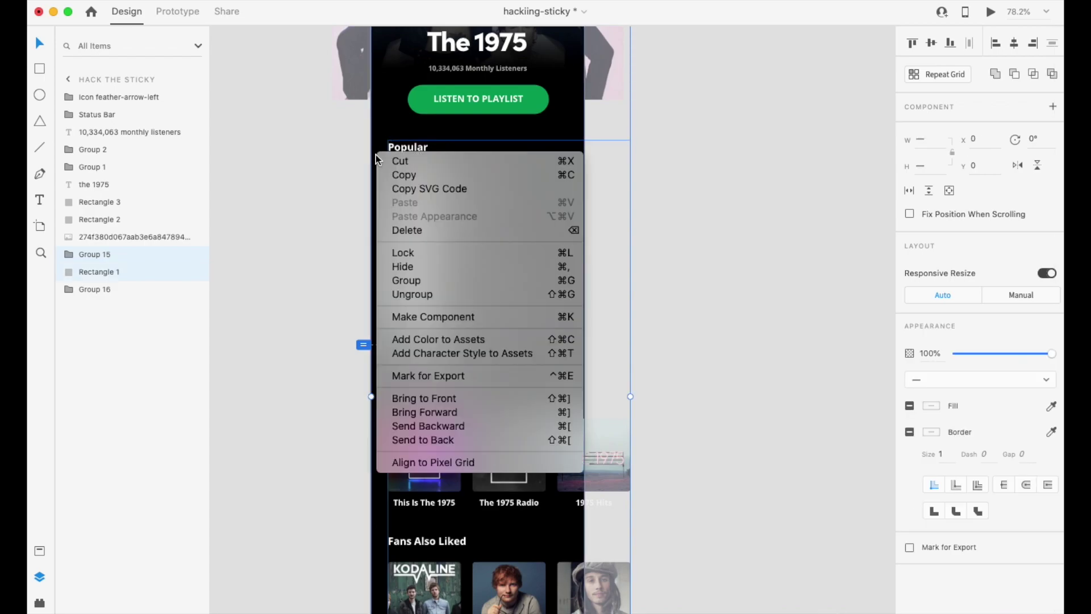
left_click(492, 440)
left_click(718, 251)
scroll(713, 329, "up", 5)
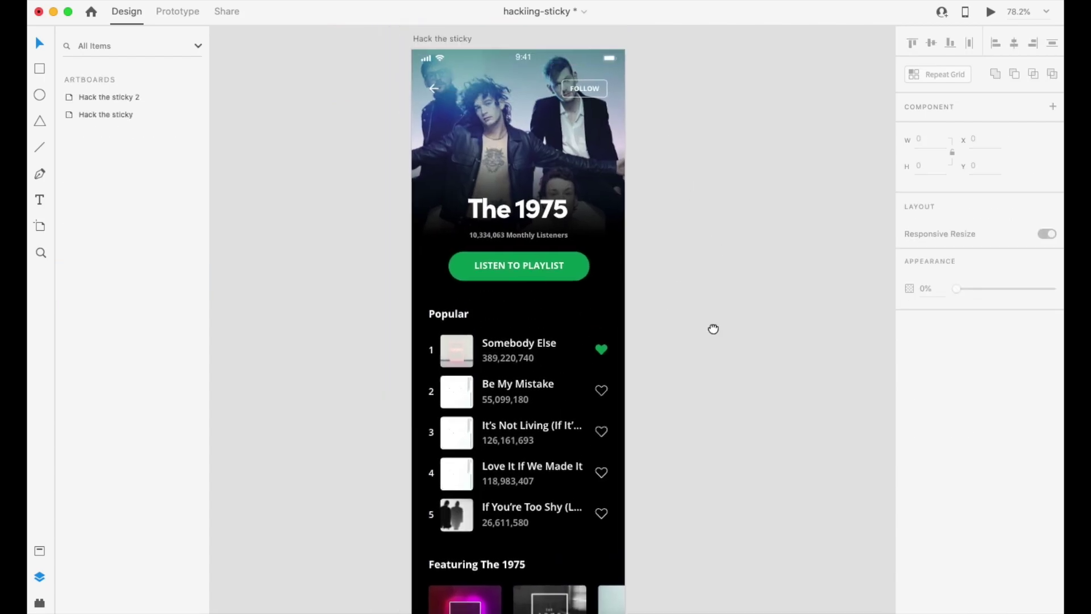
Preview the mobile page and scroll down and up to check The 1975 header stays pinned.
left_click(990, 13)
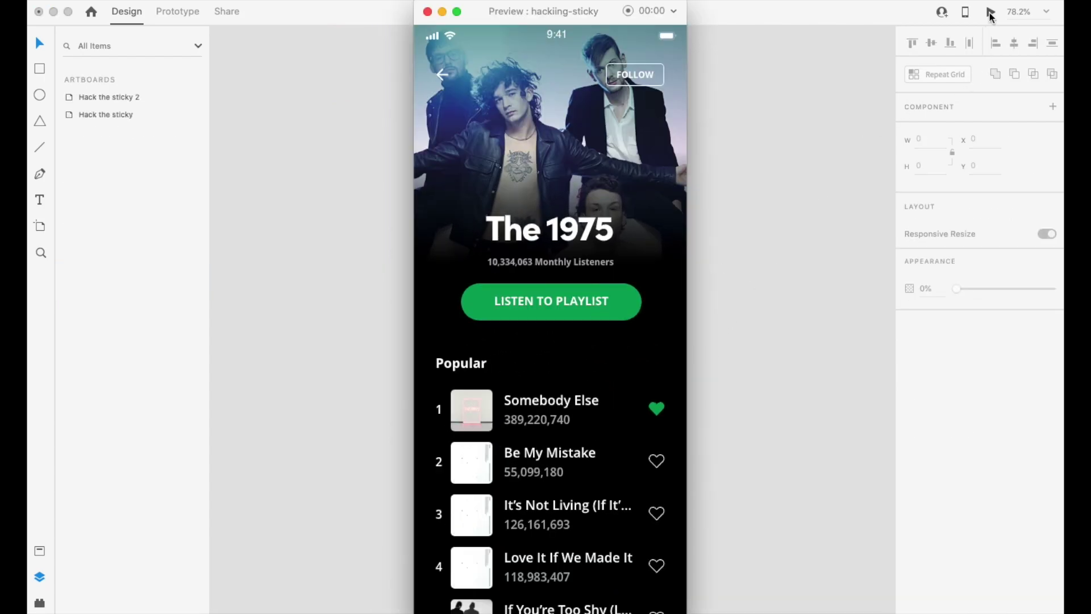
scroll(565, 174, "down", 10)
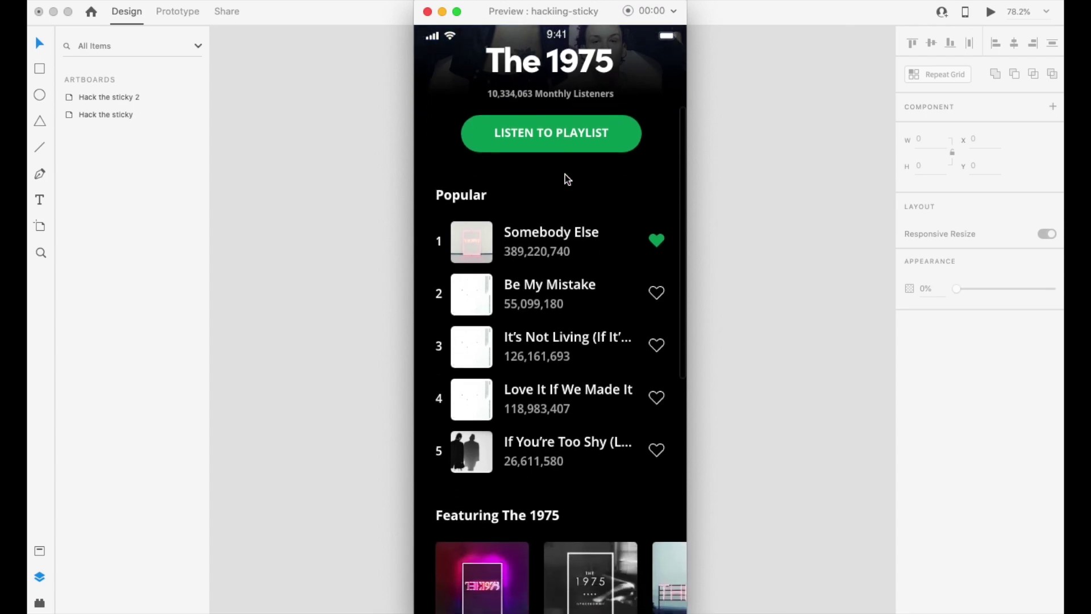
scroll(564, 174, "down", 6)
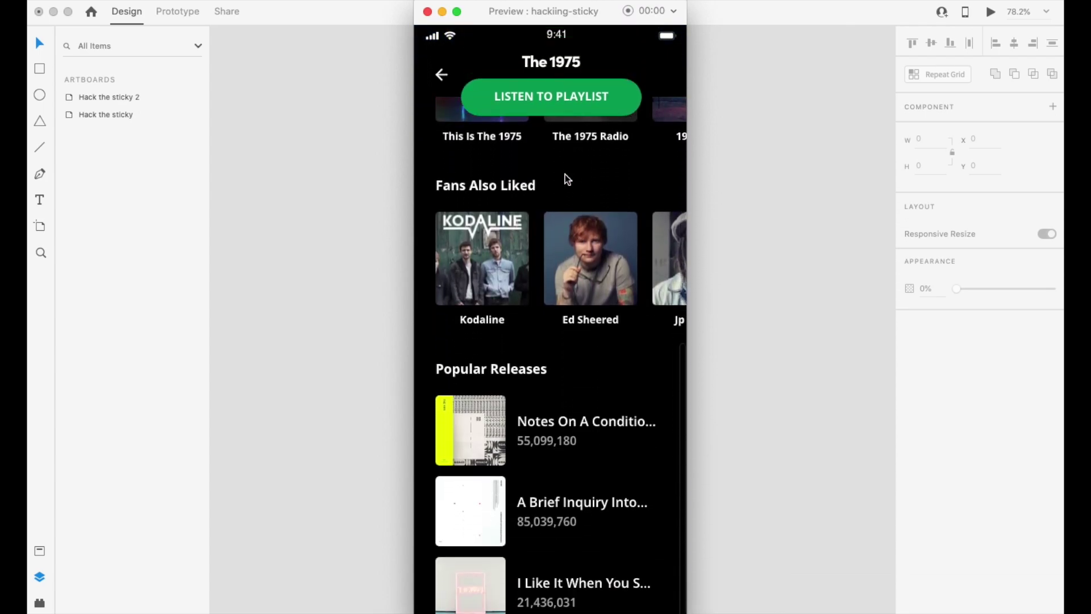
scroll(565, 174, "up", 15)
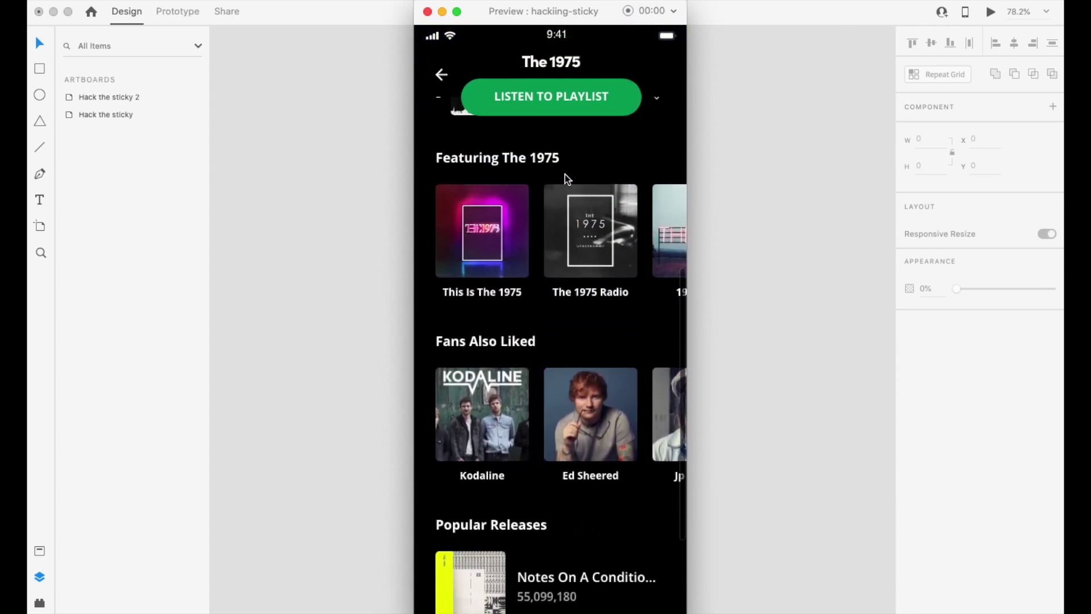
scroll(565, 174, "up", 2)
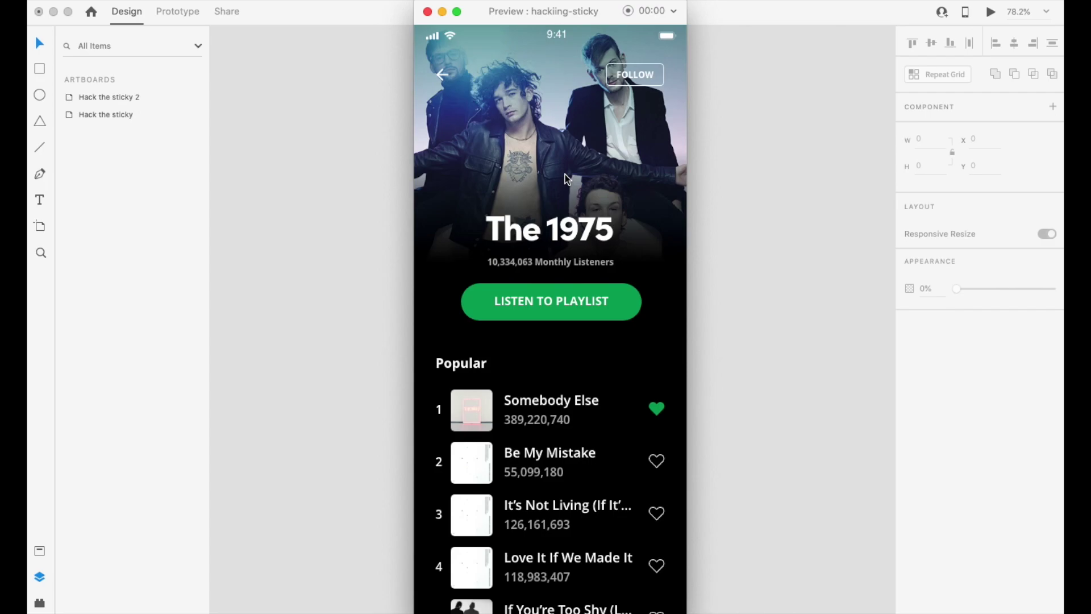
scroll(565, 174, "down", 10)
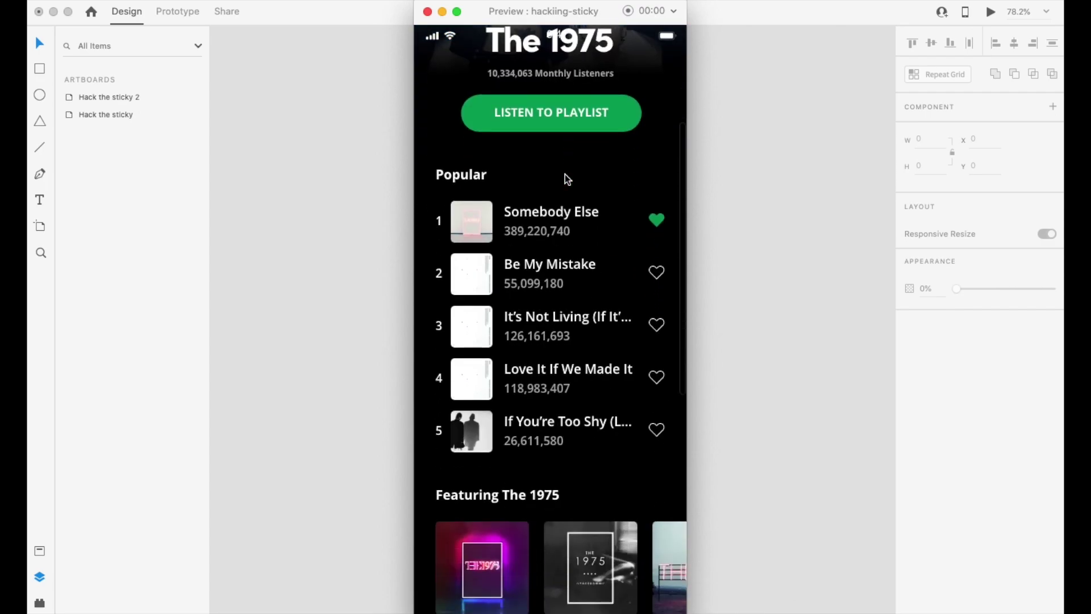
scroll(565, 174, "down", 5)
scroll(565, 173, "up", 15)
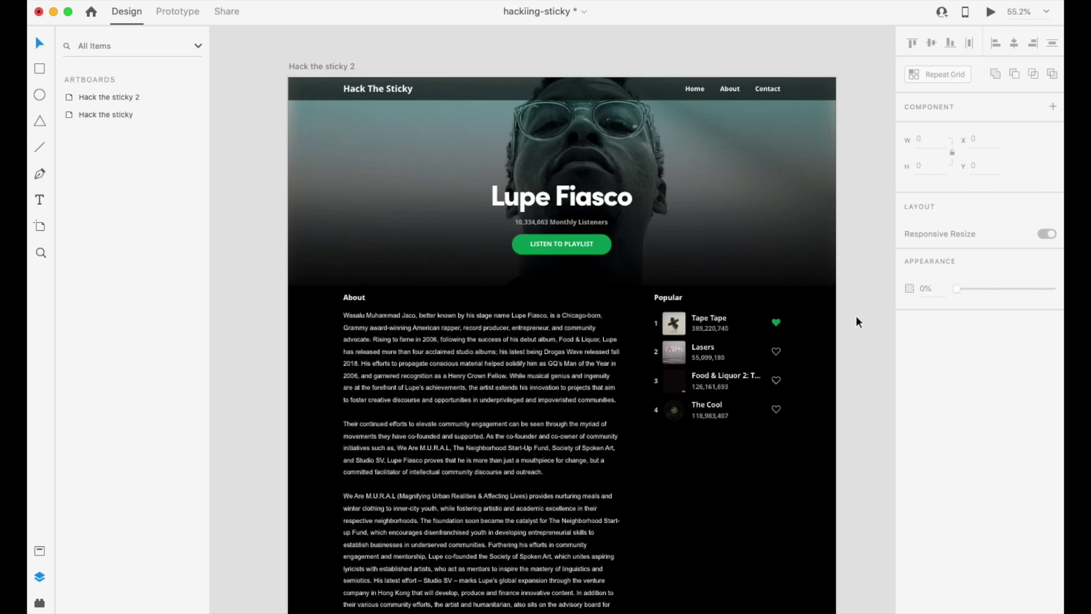
Duplicate the Popular group and place the copy over the hero image at X 913, Y 107.
left_click(670, 322)
scroll(705, 324, "left", 5)
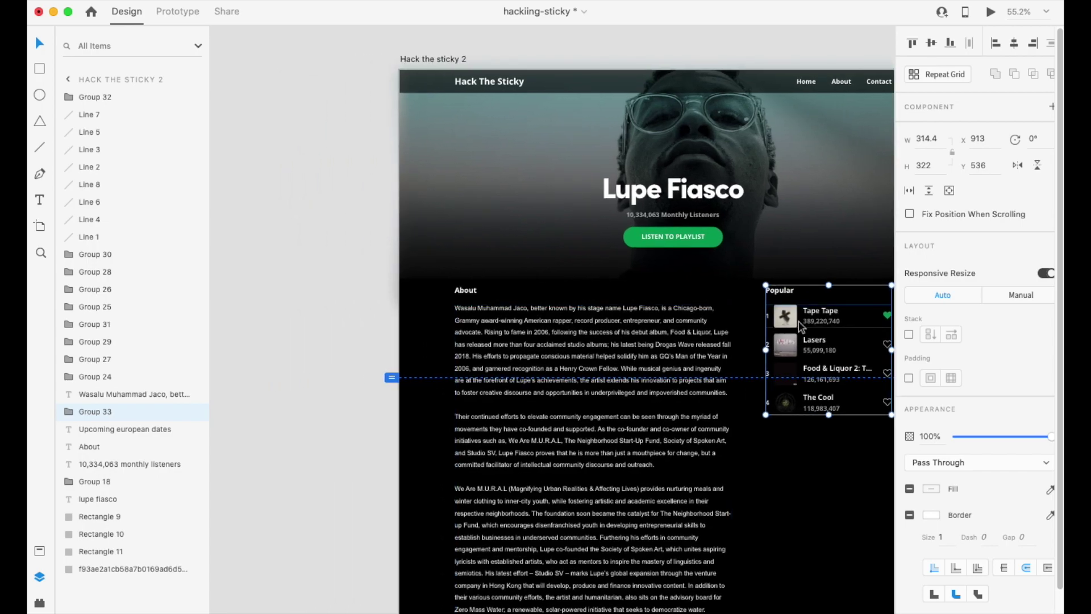
key("super+v")
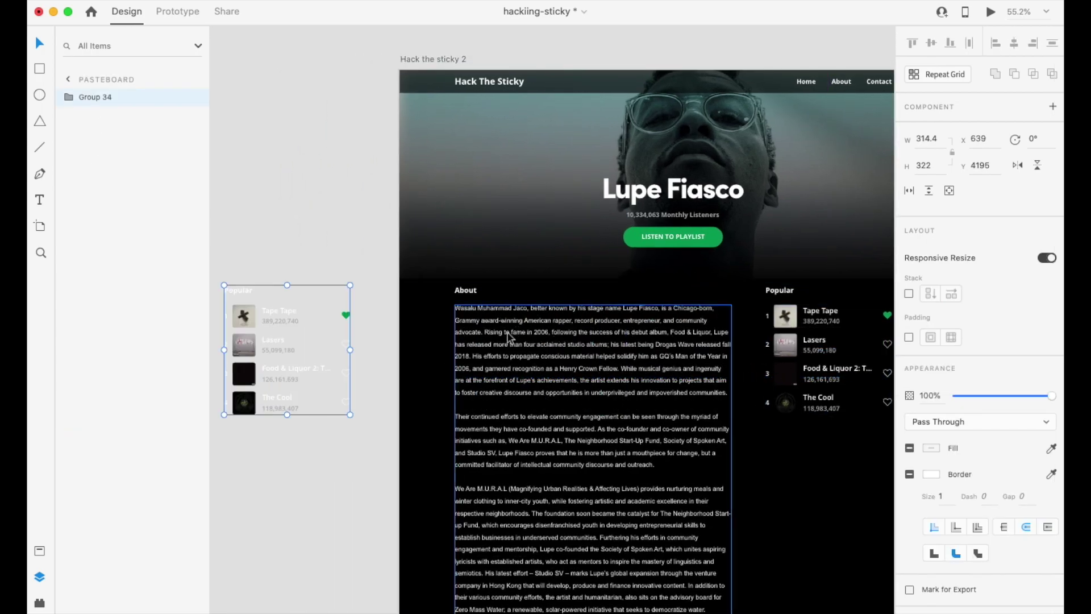
left_click_drag(247, 319, 614, 173)
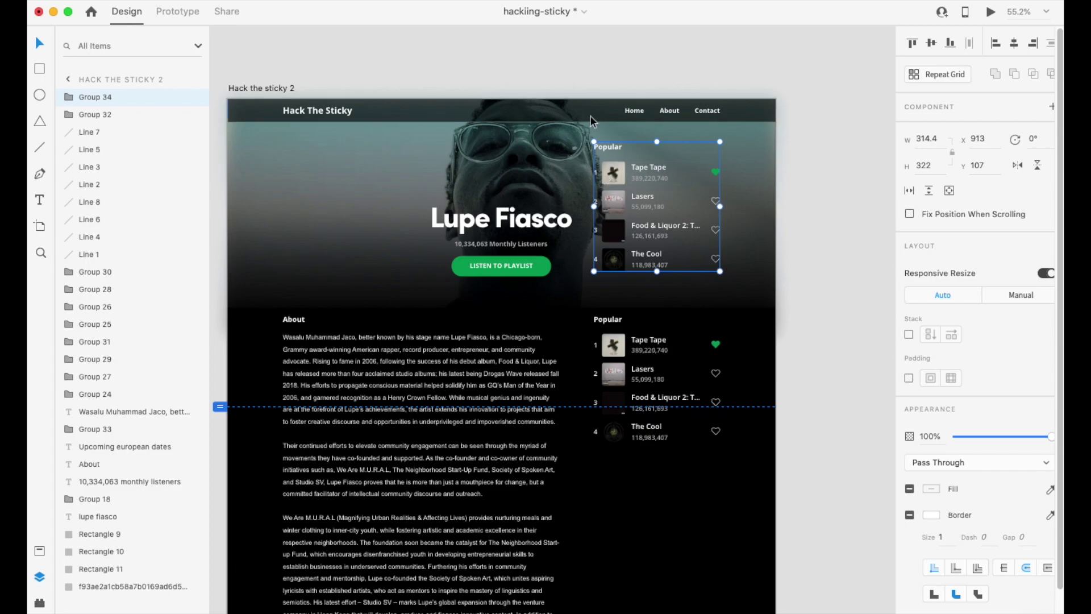
Preview the desktop artist page and scroll down and up to watch the copied Popular list.
left_click(991, 11)
left_click_drag(509, 33, 477, 22)
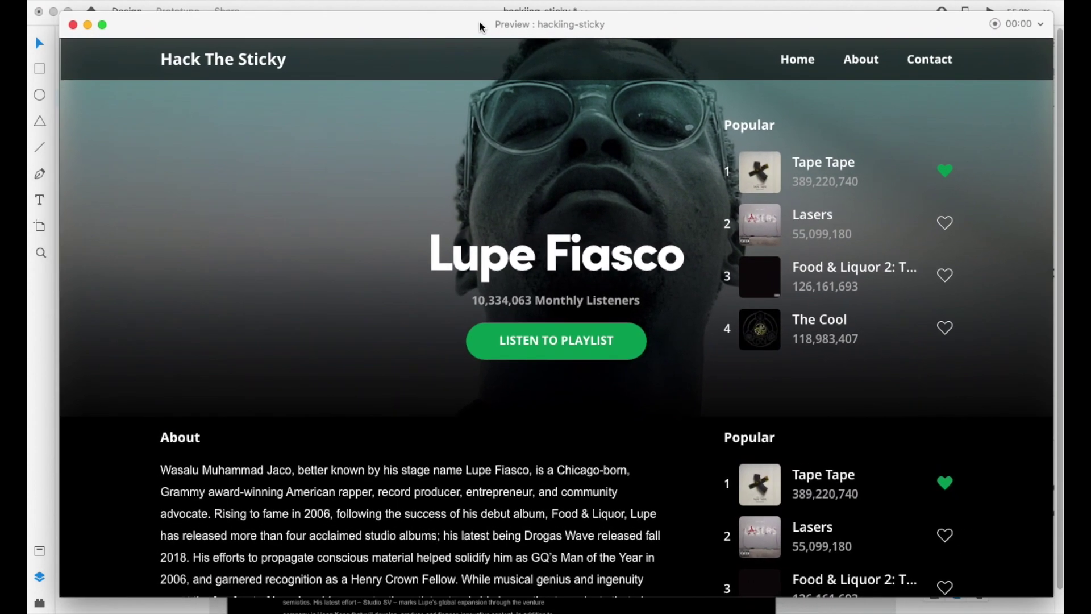
scroll(519, 264, "down", 3)
scroll(522, 266, "down", 10)
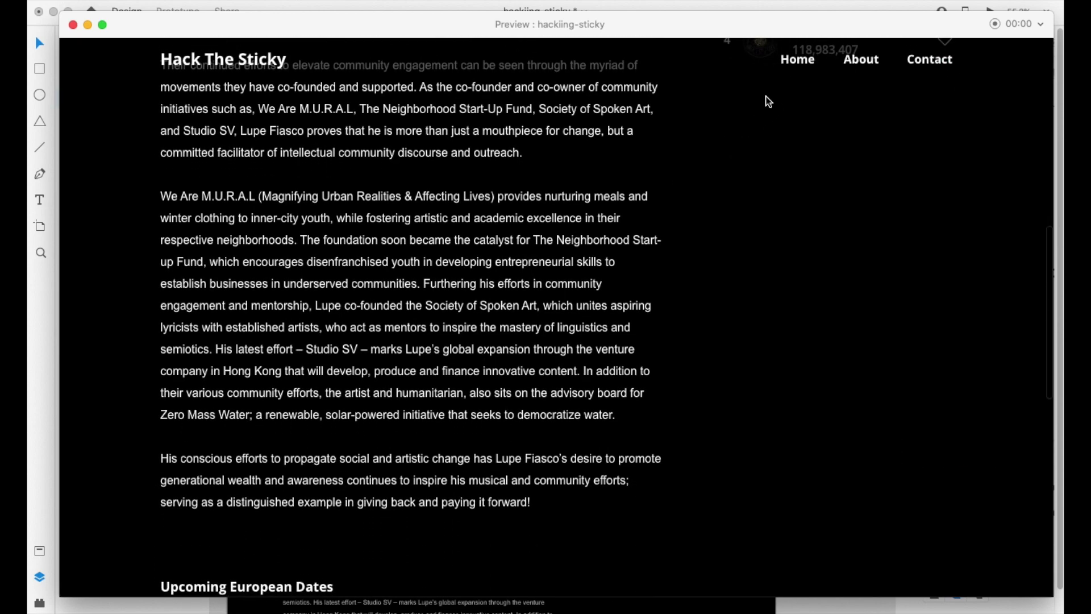
scroll(761, 296, "down", 1)
scroll(741, 169, "down", 10)
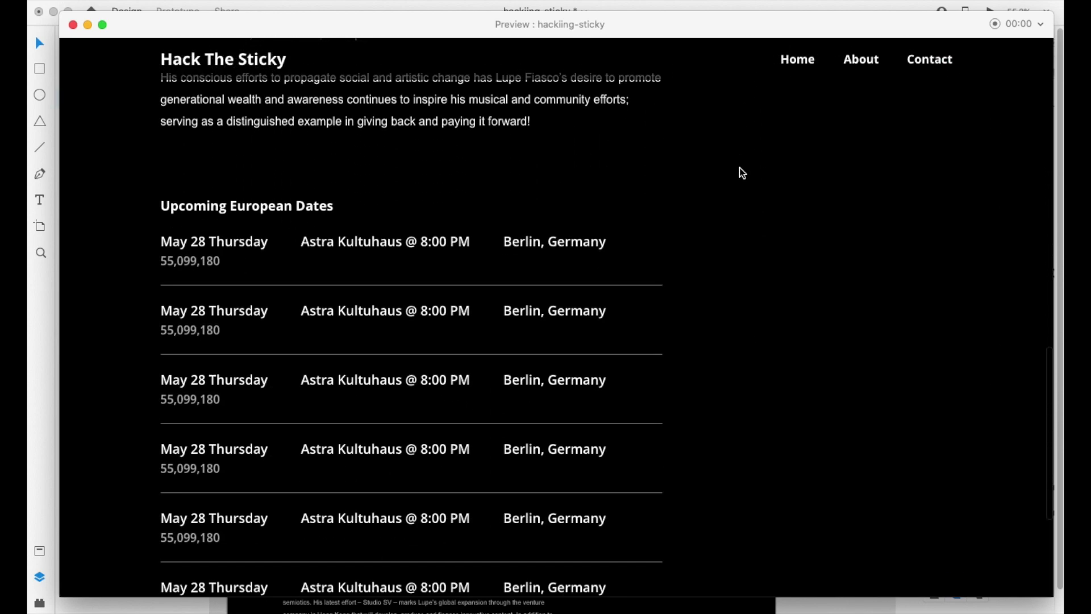
scroll(740, 170, "up", 9)
scroll(784, 378, "up", 10)
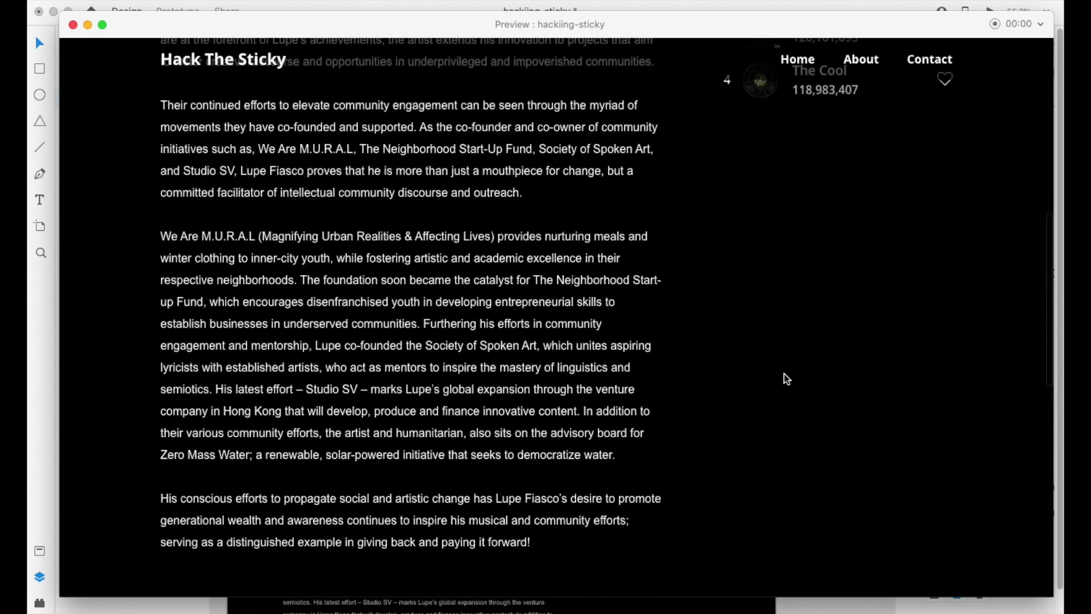
scroll(796, 379, "down", 10)
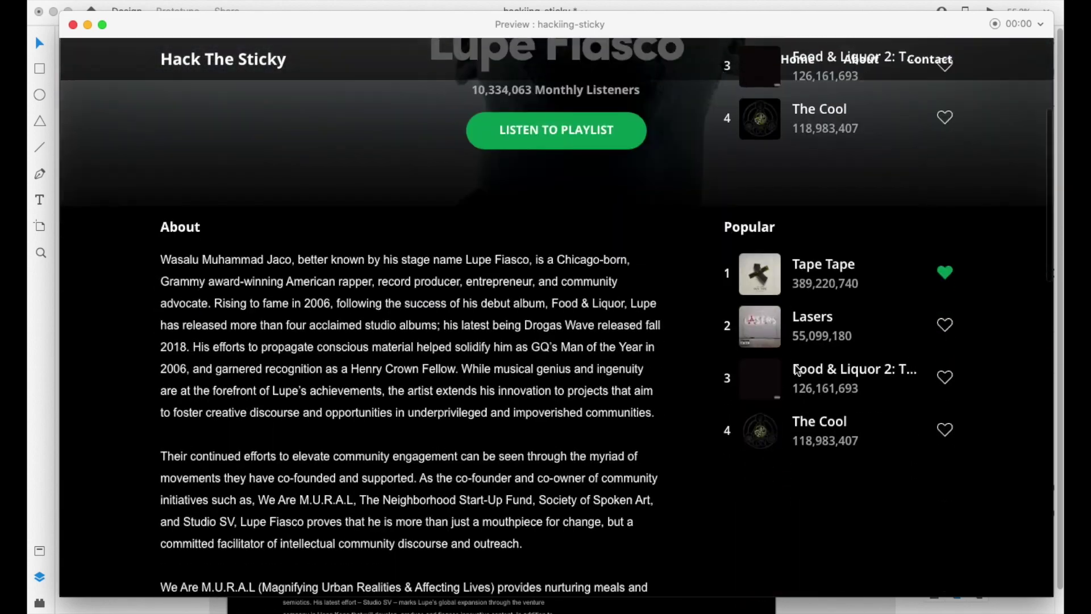
scroll(792, 345, "up", 10)
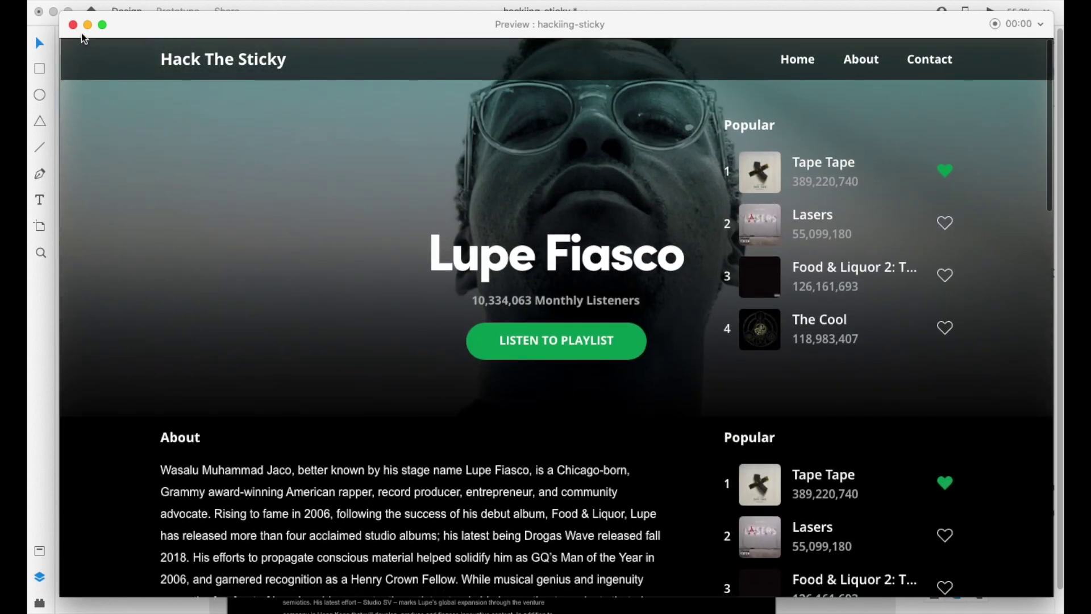
Turn on Fix Position When Scrolling for the upper Popular list copy and send it to back.
left_click(73, 24)
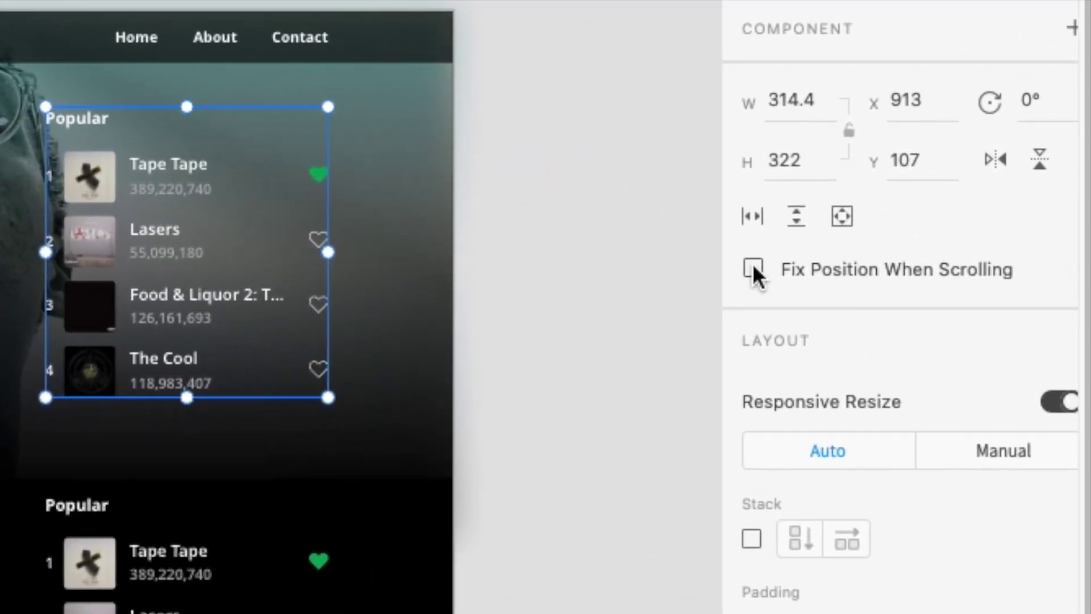
left_click(753, 268)
right_click(85, 114)
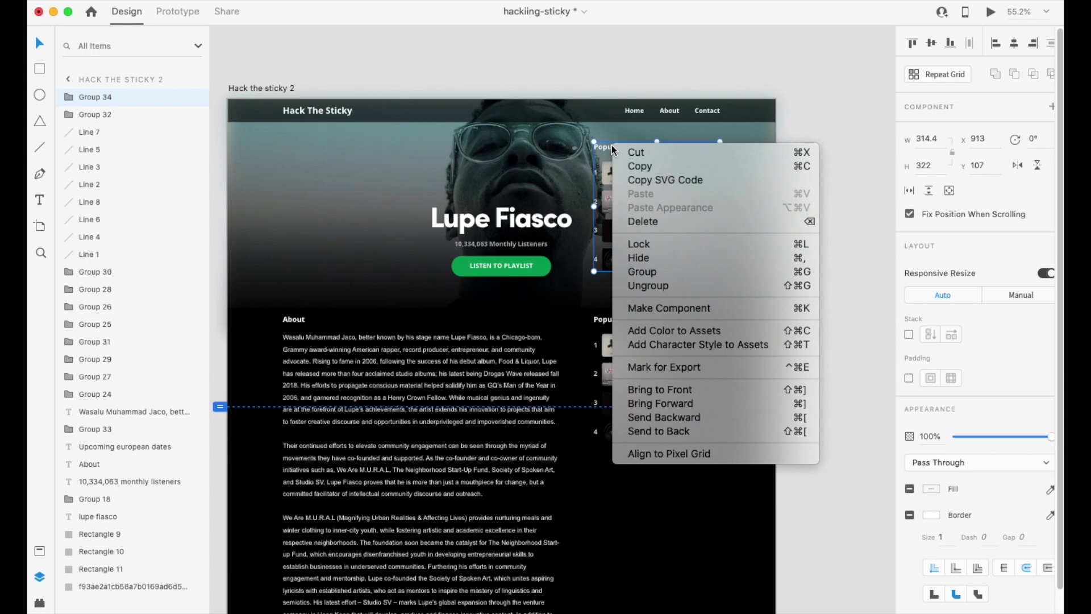
left_click(699, 431)
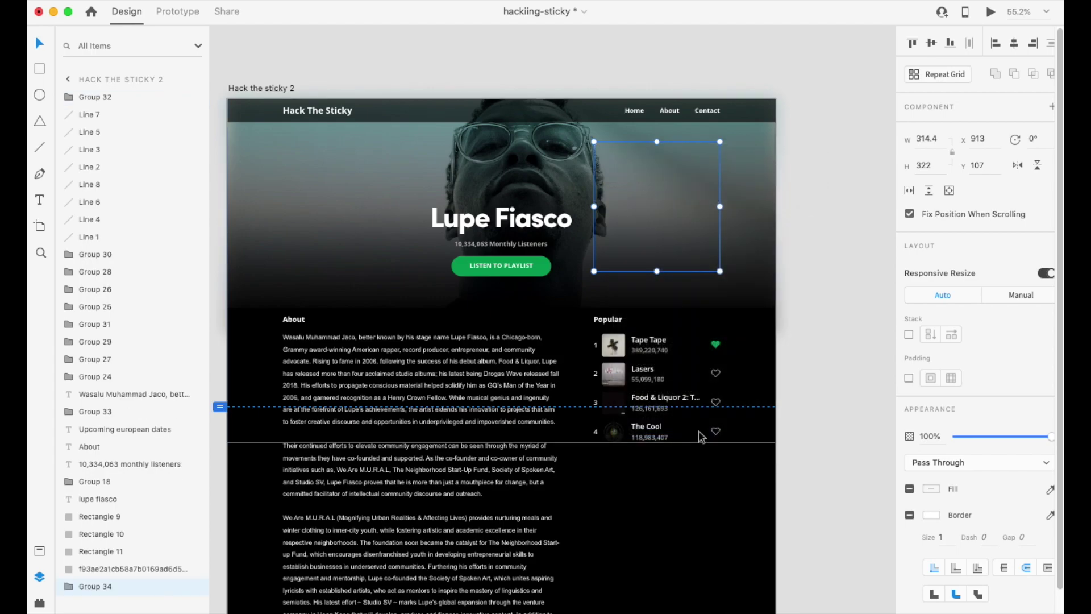
Preview the page and scroll down and back up to check the pinned list.
left_click(992, 16)
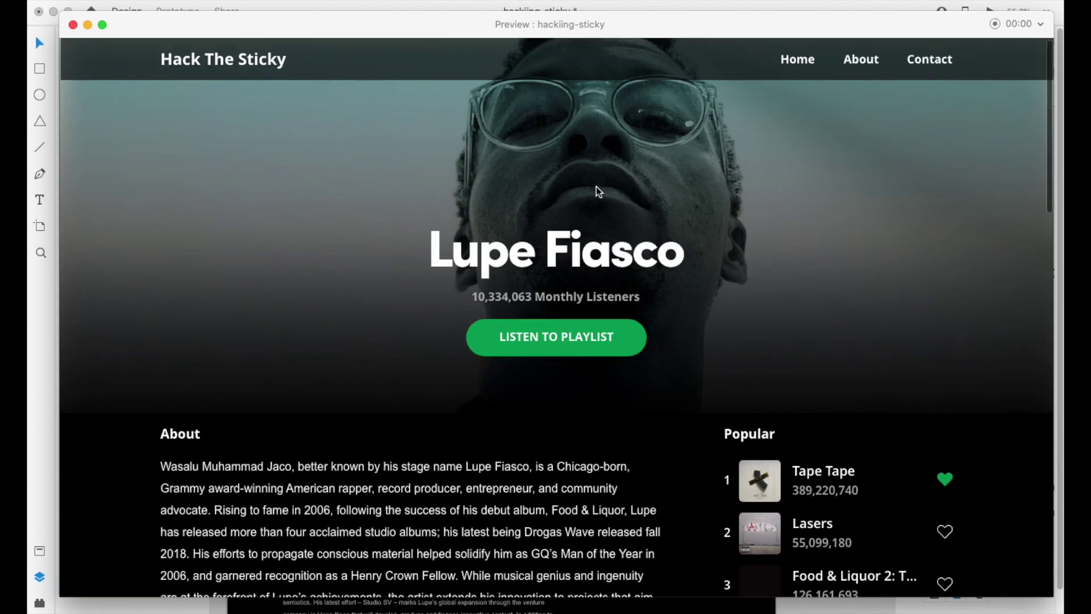
scroll(597, 187, "down", 12)
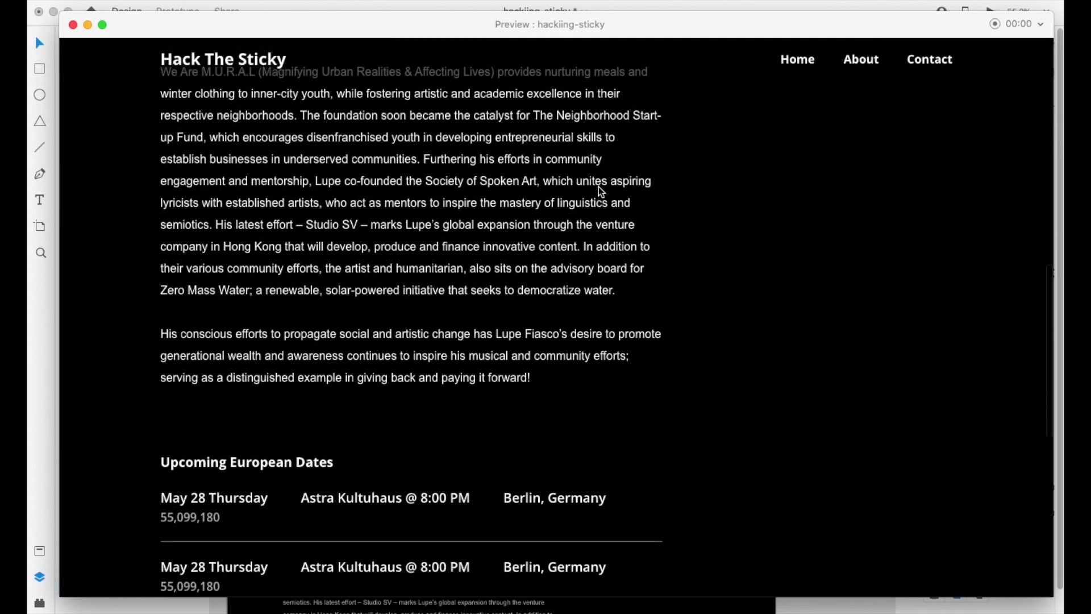
scroll(603, 187, "up", 15)
key("super+w")
Send the tall black background Rectangle 9 to the back of the layer stack.
right_click(744, 381)
key("Escape")
scroll(724, 345, "down", 5)
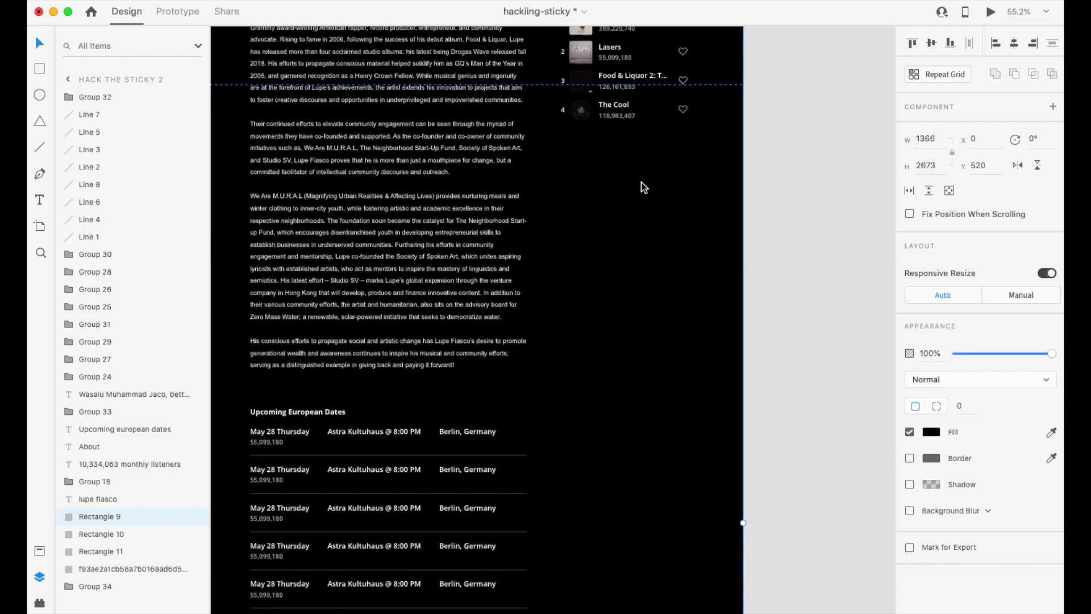
right_click(610, 156)
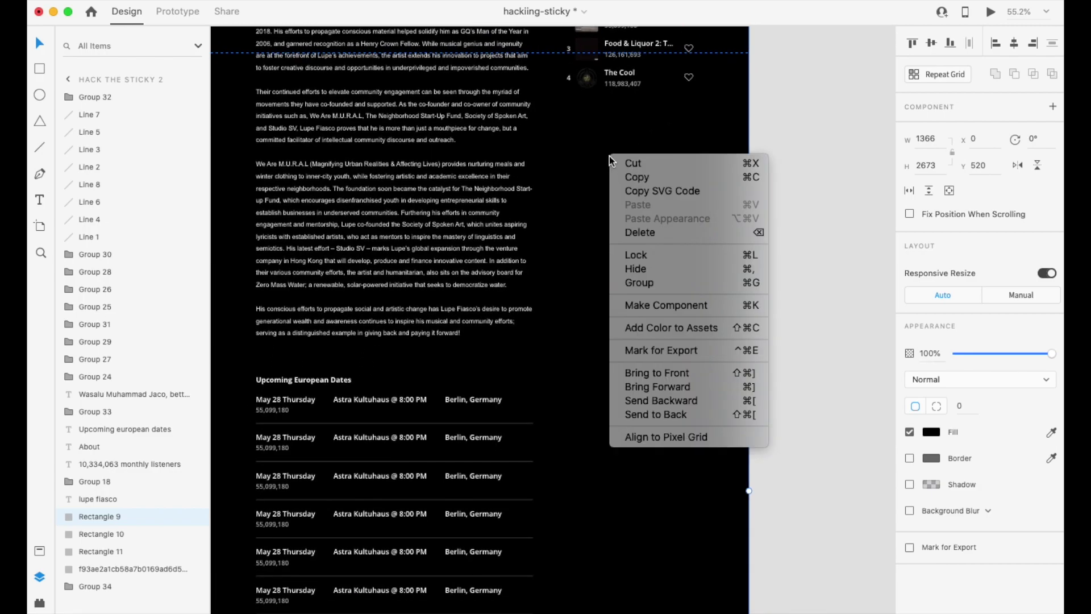
left_click(699, 423)
left_click(815, 233)
scroll(815, 233, "up", 8)
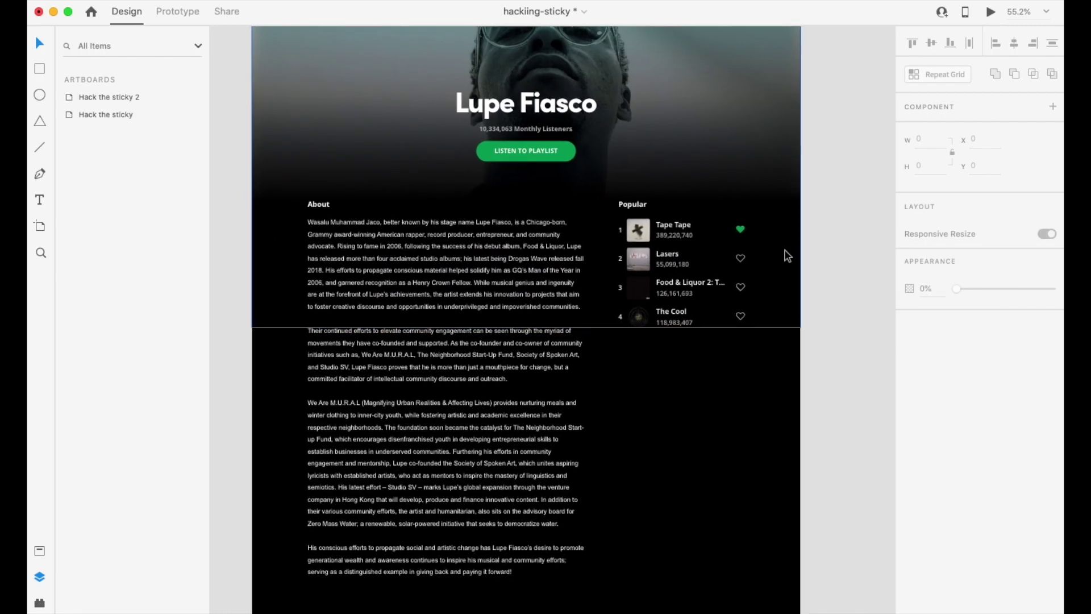
left_click(799, 86)
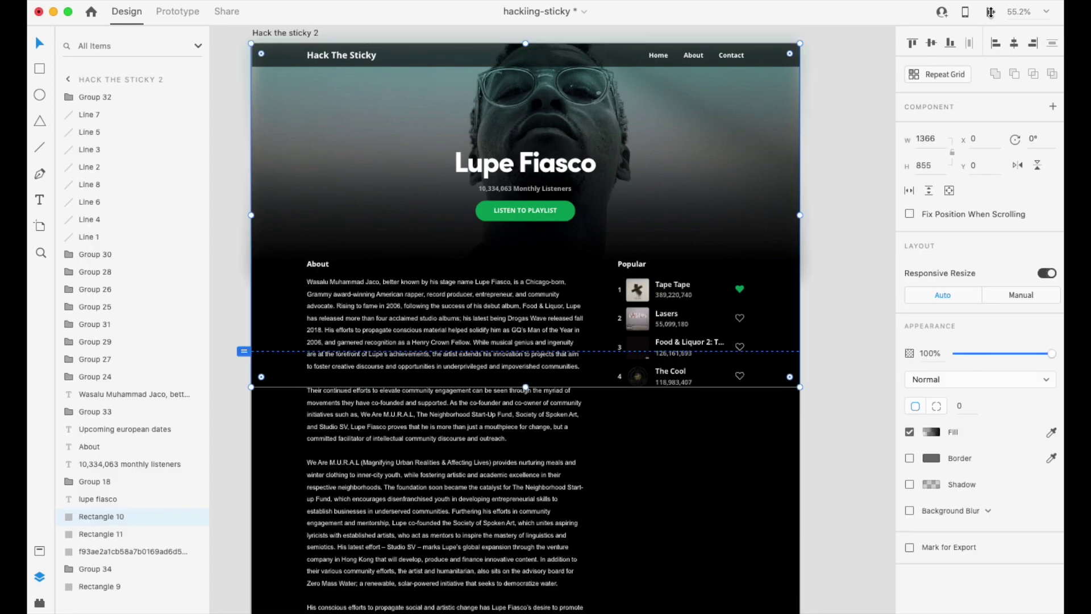
Preview the page and scroll down and up, watching the Popular list stay pinned past the About text and tour dates.
left_click(991, 12)
scroll(422, 195, "down", 10)
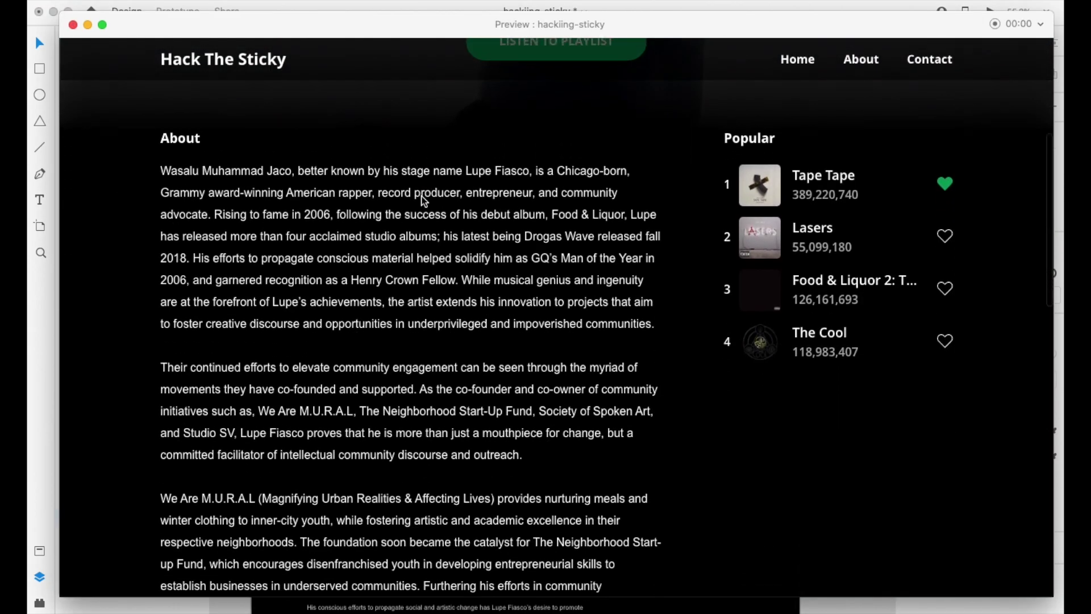
scroll(422, 200, "down", 5)
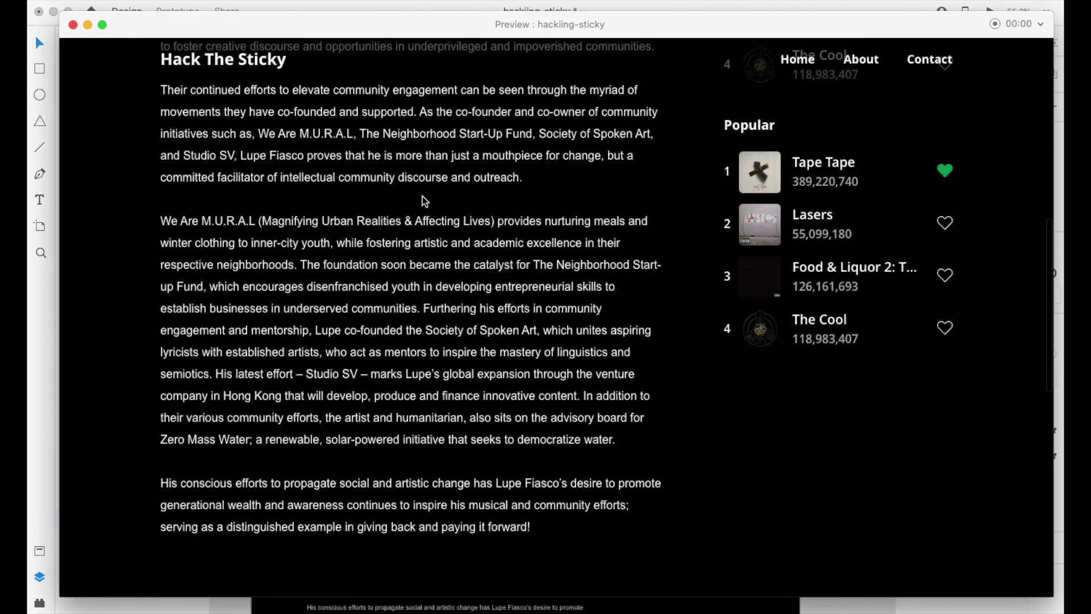
scroll(422, 197, "up", 15)
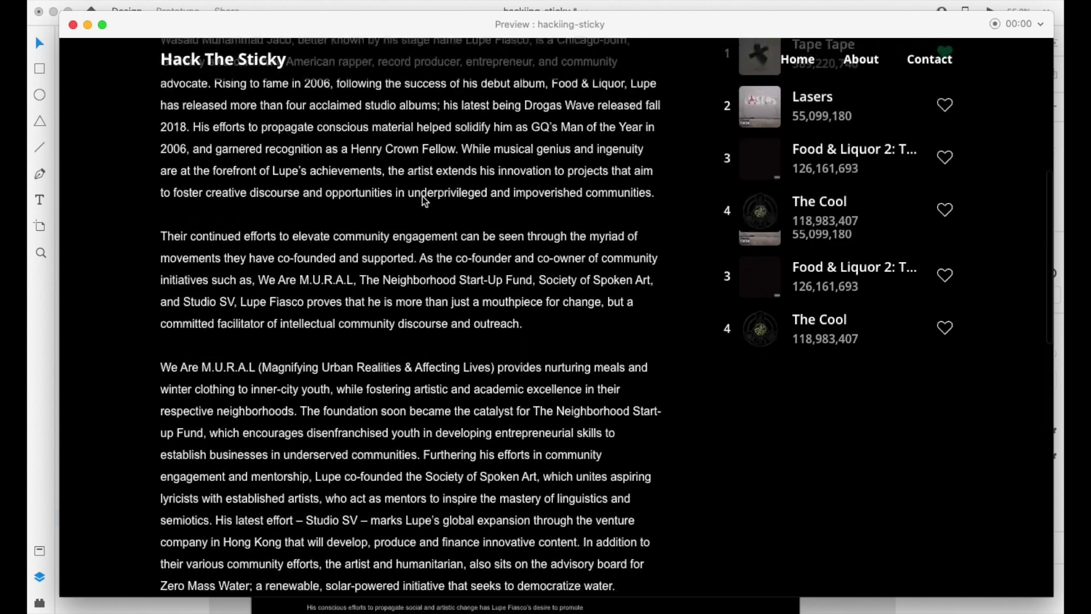
scroll(423, 199, "down", 13)
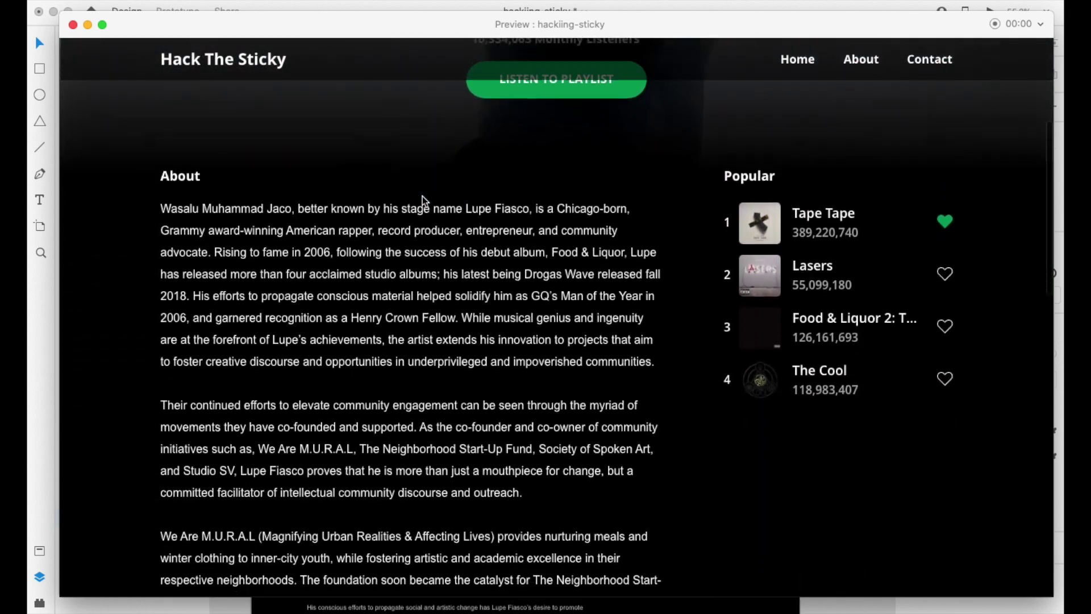
scroll(422, 196, "down", 15)
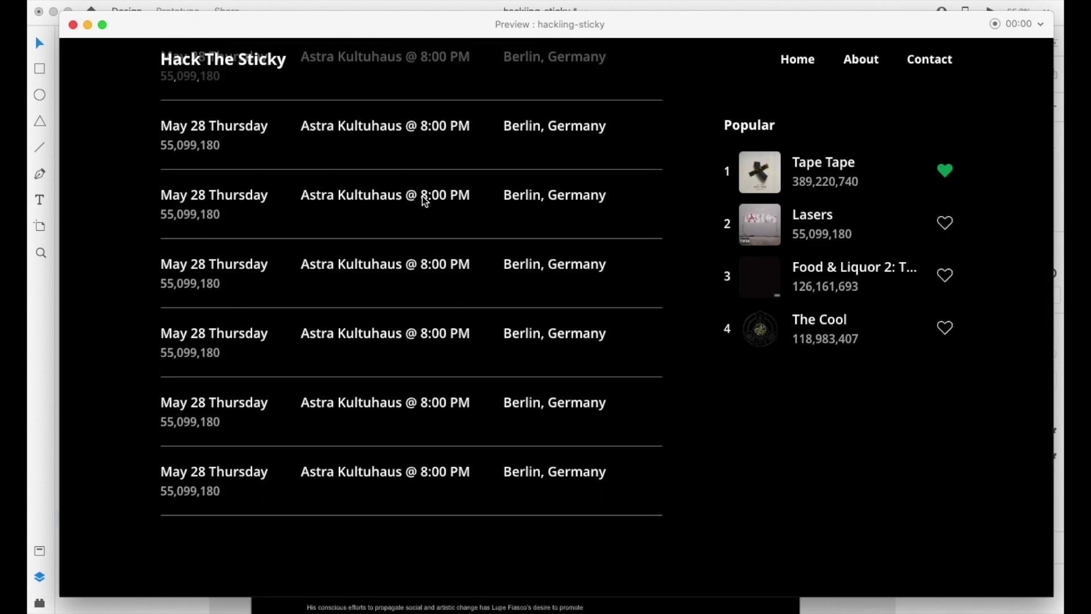
scroll(422, 196, "down", 2)
scroll(422, 196, "up", 10)
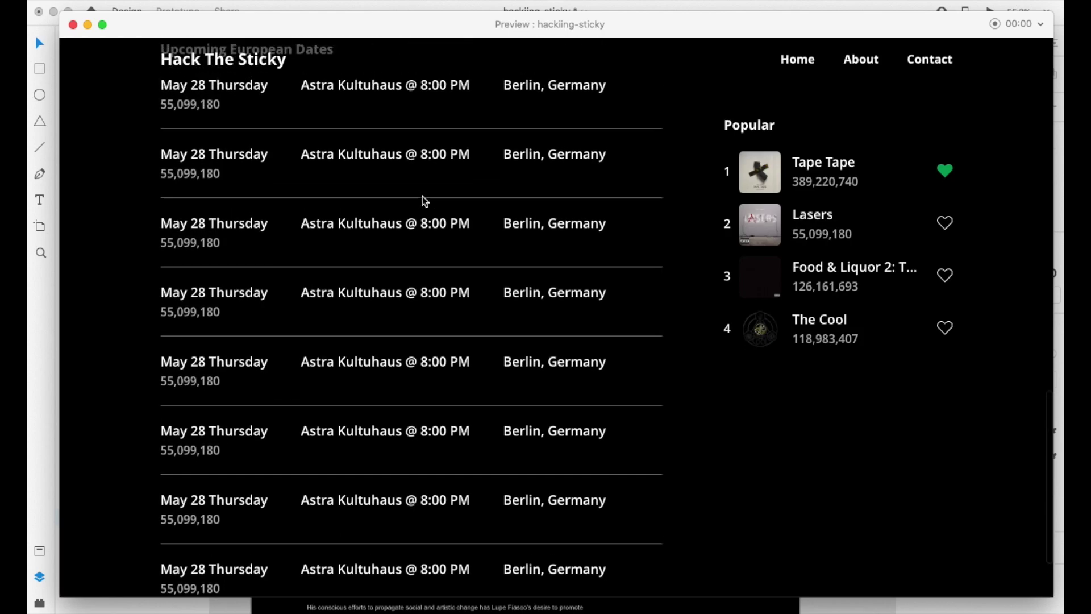
scroll(422, 196, "up", 10)
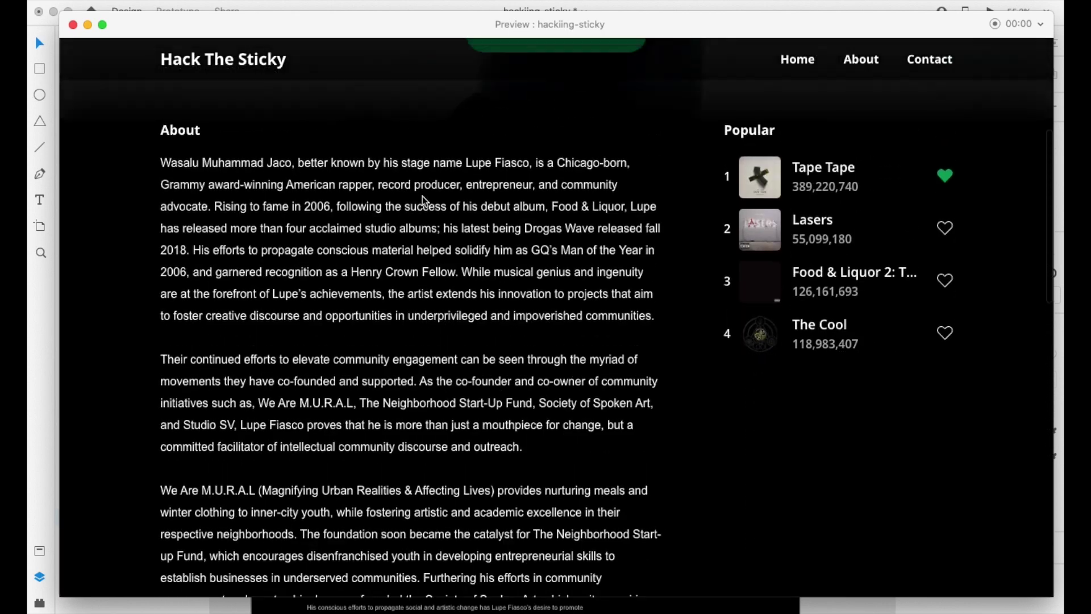